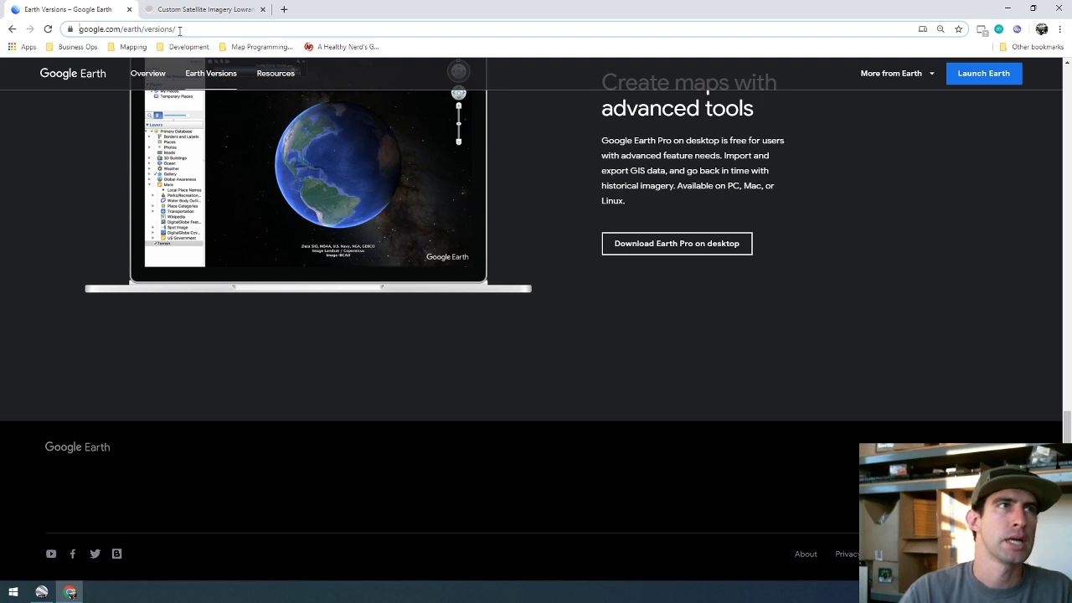
Mark the Earth Versions page address, request the Earth Pro desktop download, and return to Google Earth Pro.
left_click_drag(253, 34, 69, 30)
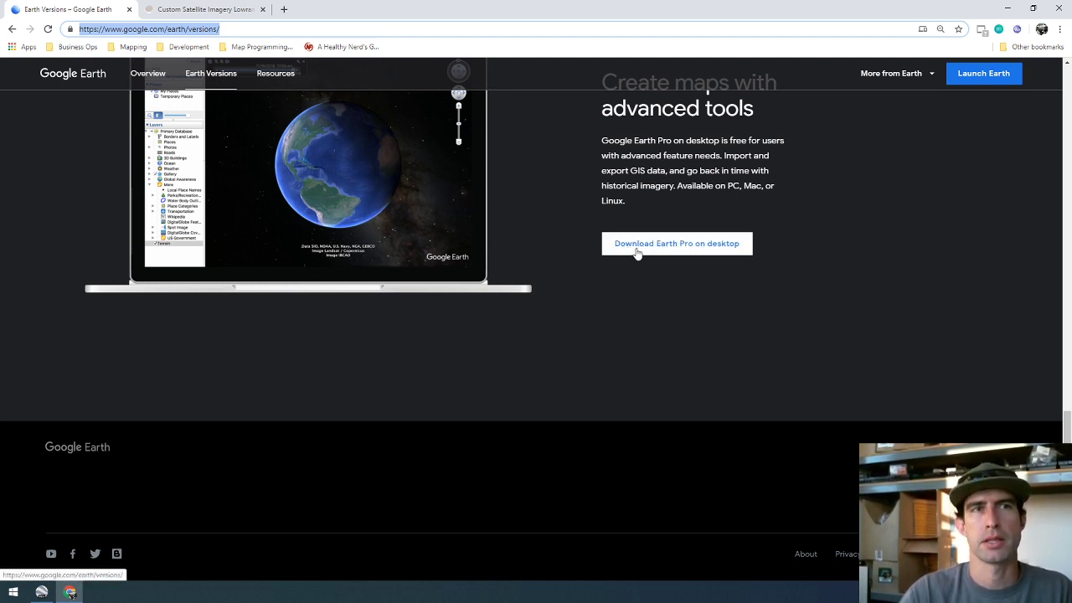
left_click(686, 247)
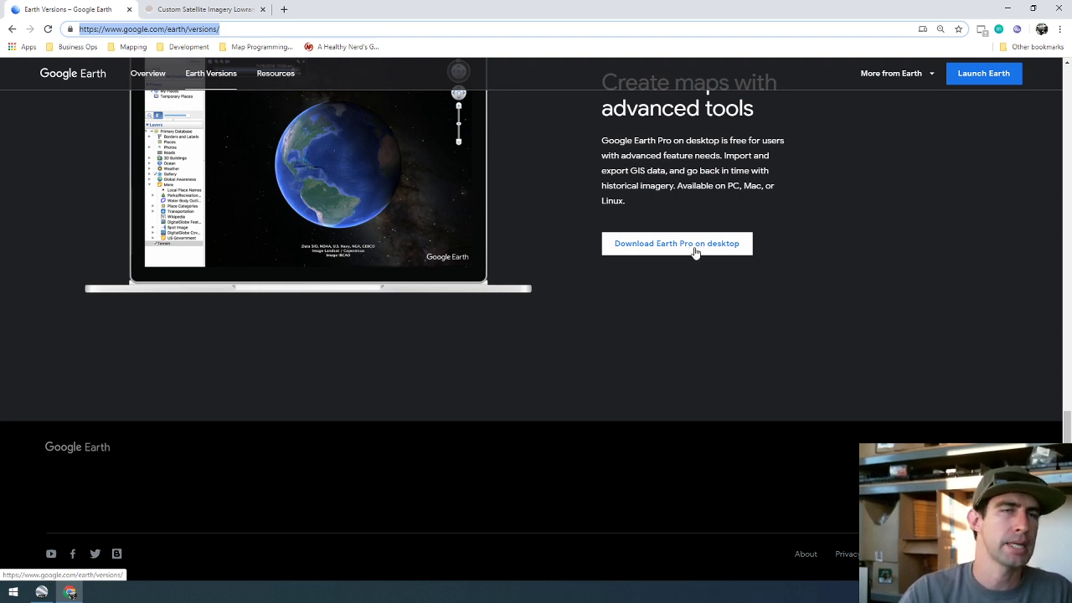
left_click(41, 592)
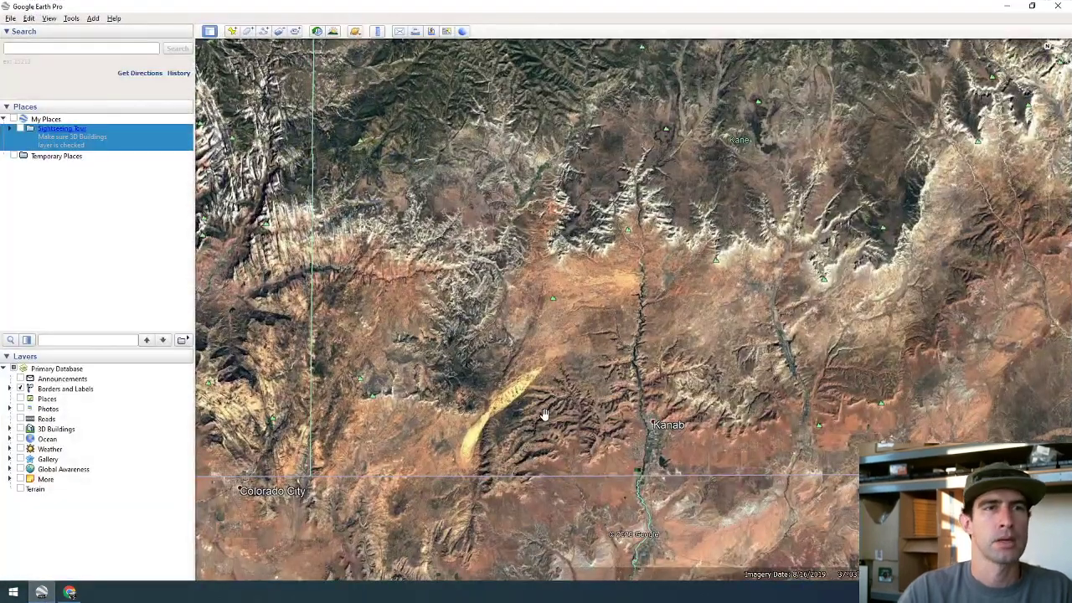
Pan the satellite map to frame the canyon area between Colorado City and Kanab.
left_click_drag(516, 424, 662, 443)
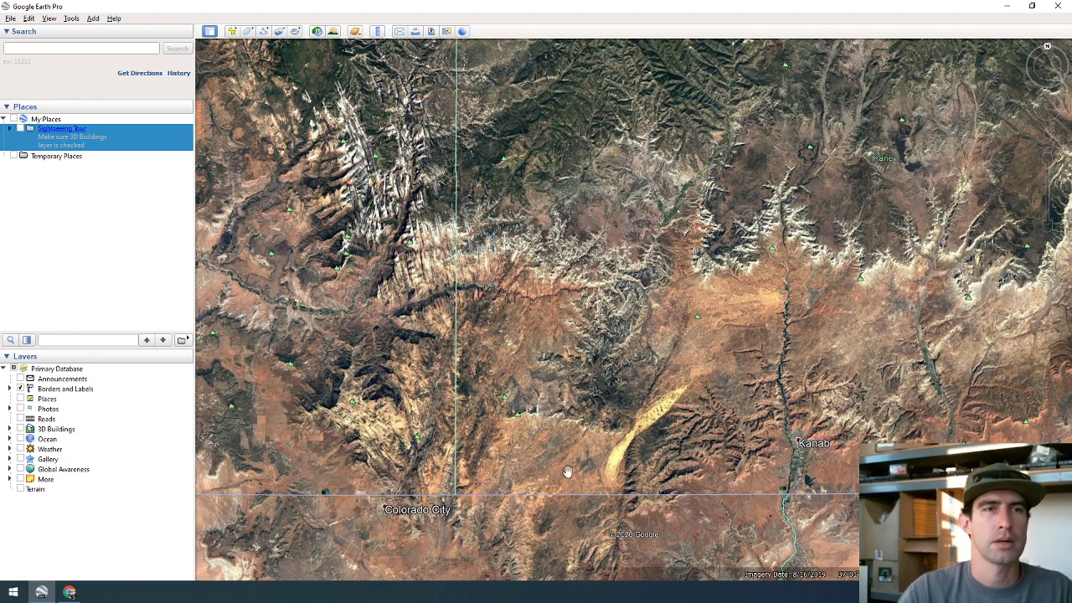
Start a new polygon and name it Test Project.
left_click(248, 32)
left_click_drag(223, 127, 307, 116)
type("Test Project")
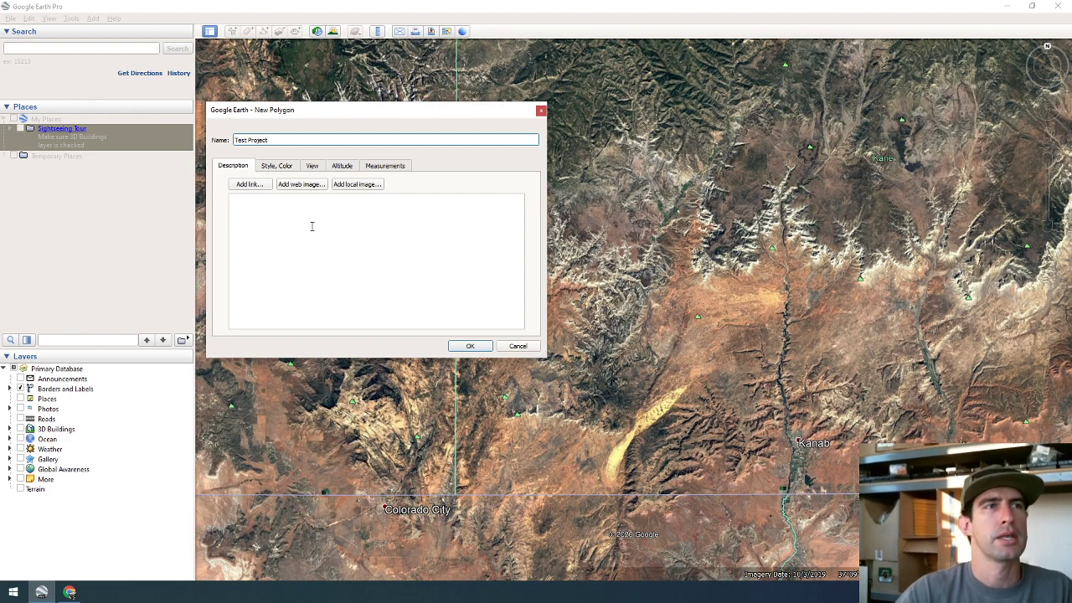
Set the polygon's area measurement unit to Square Miles.
left_click(270, 168)
left_click(317, 169)
left_click(335, 168)
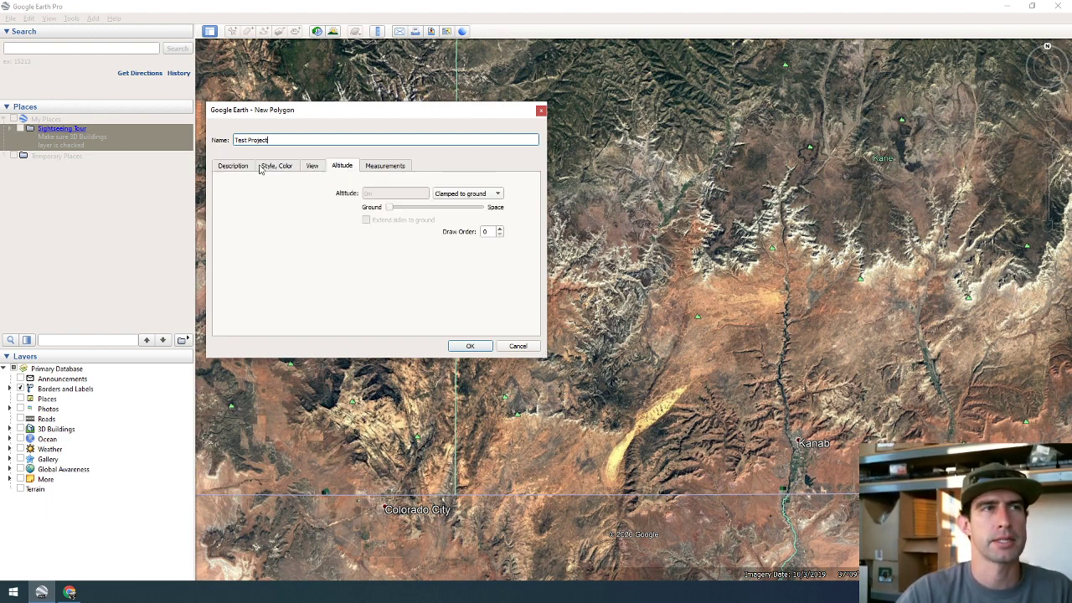
left_click(388, 168)
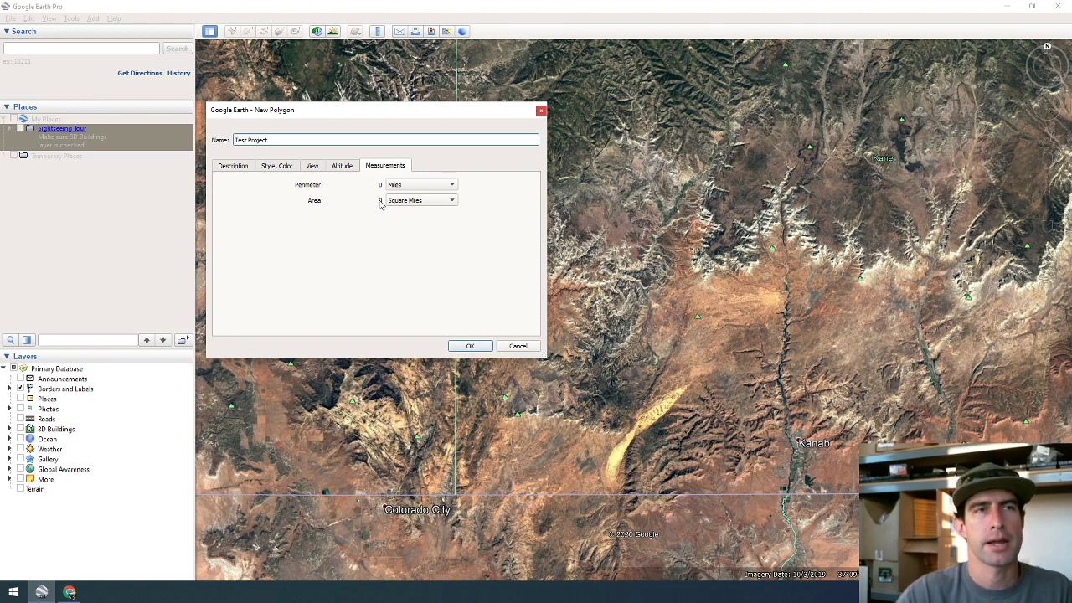
left_click(389, 201)
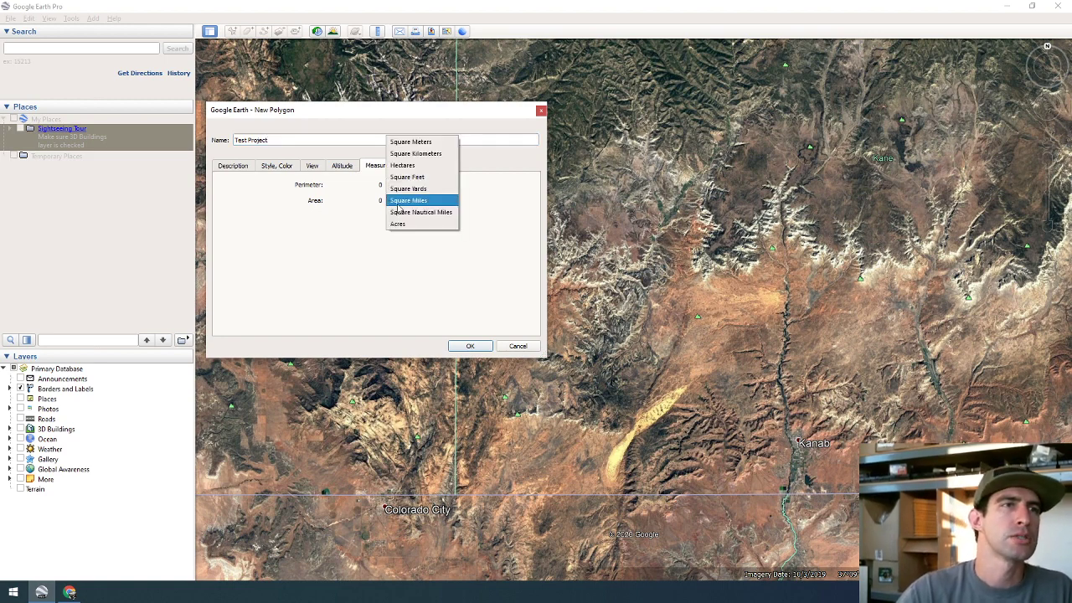
left_click(407, 225)
left_click(411, 205)
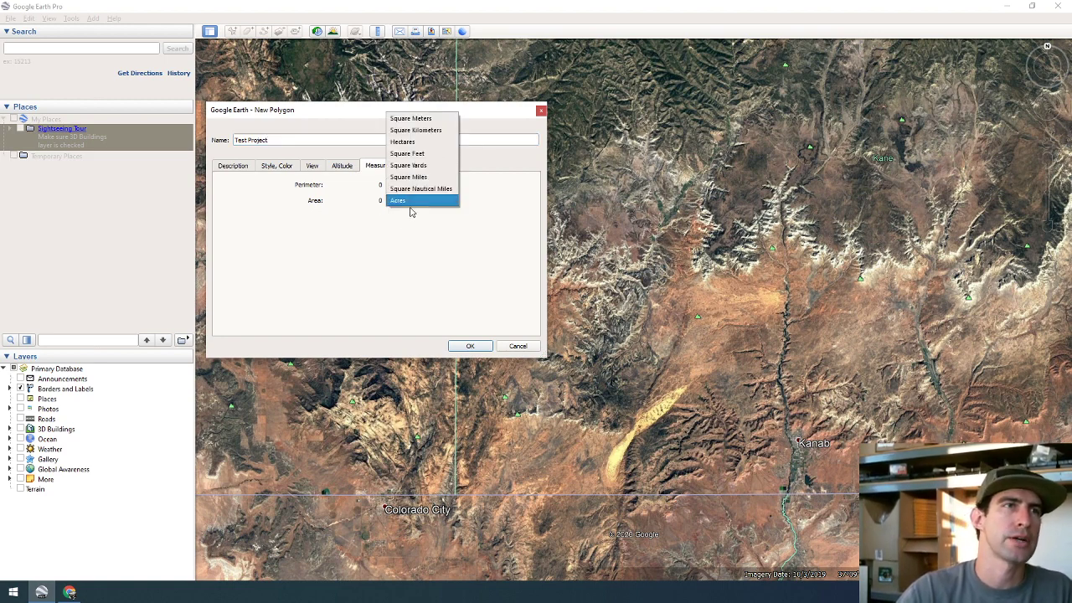
left_click(408, 121)
left_click(409, 203)
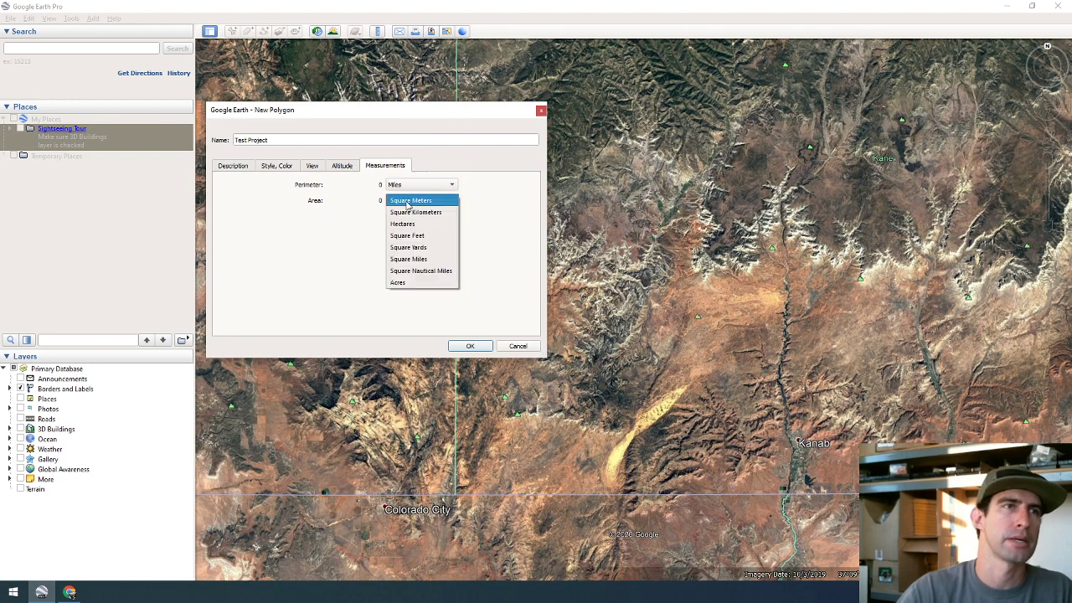
left_click(424, 260)
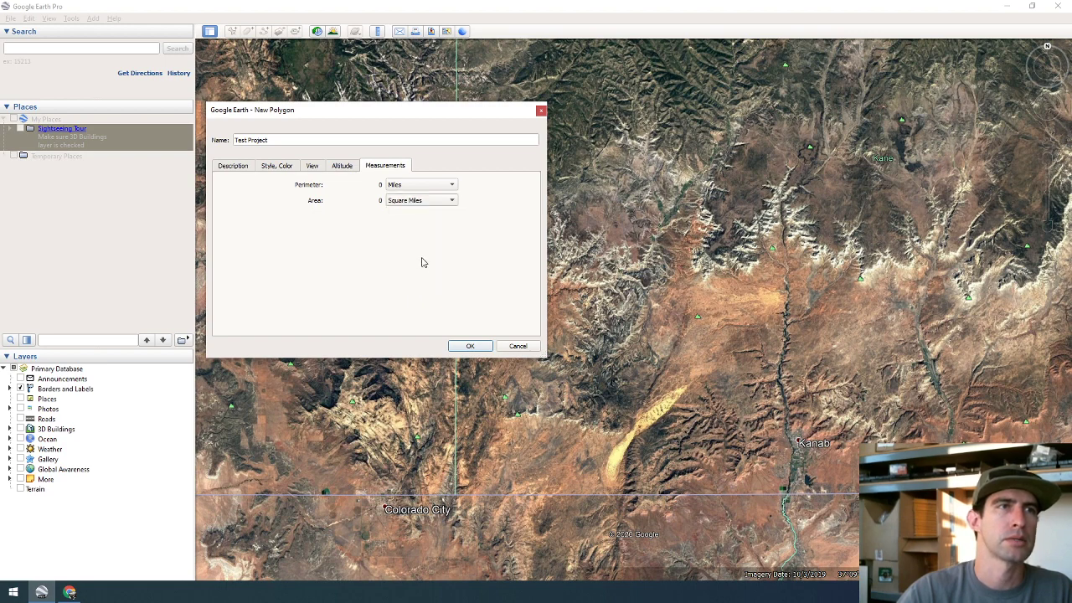
left_click_drag(426, 115, 229, 58)
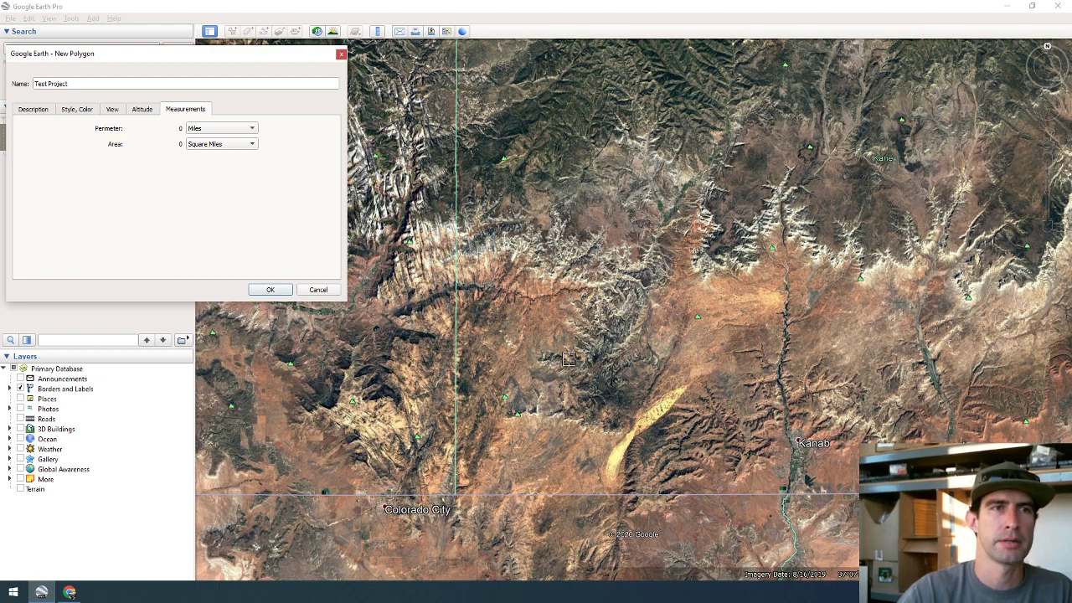
Draw a four-corner rectangle west of Kanab, squared to about 110 square miles and 42.3-mile perimeter.
left_click(566, 340)
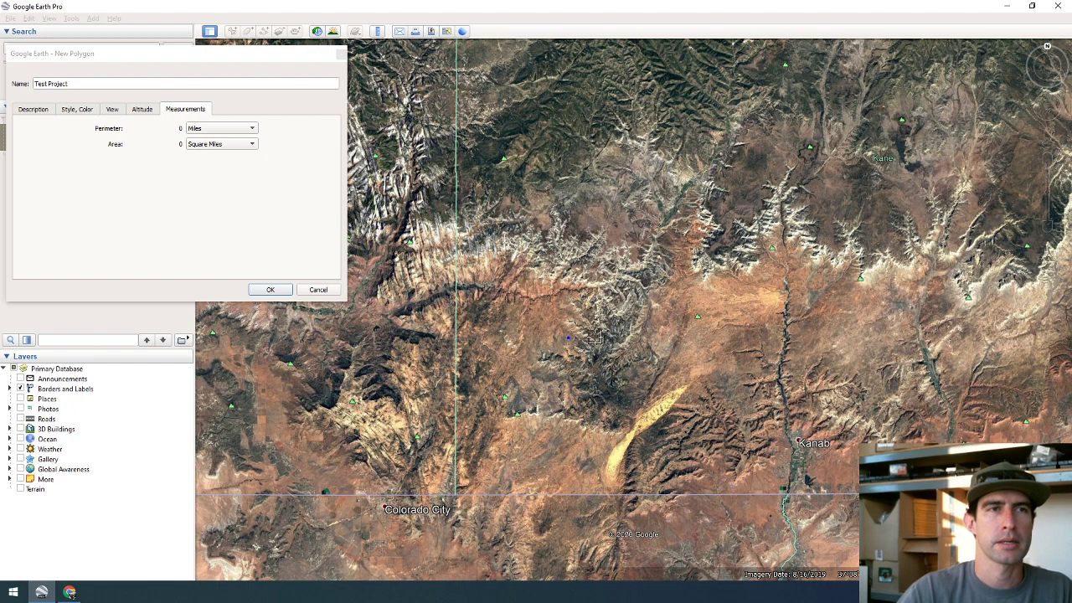
left_click(765, 341)
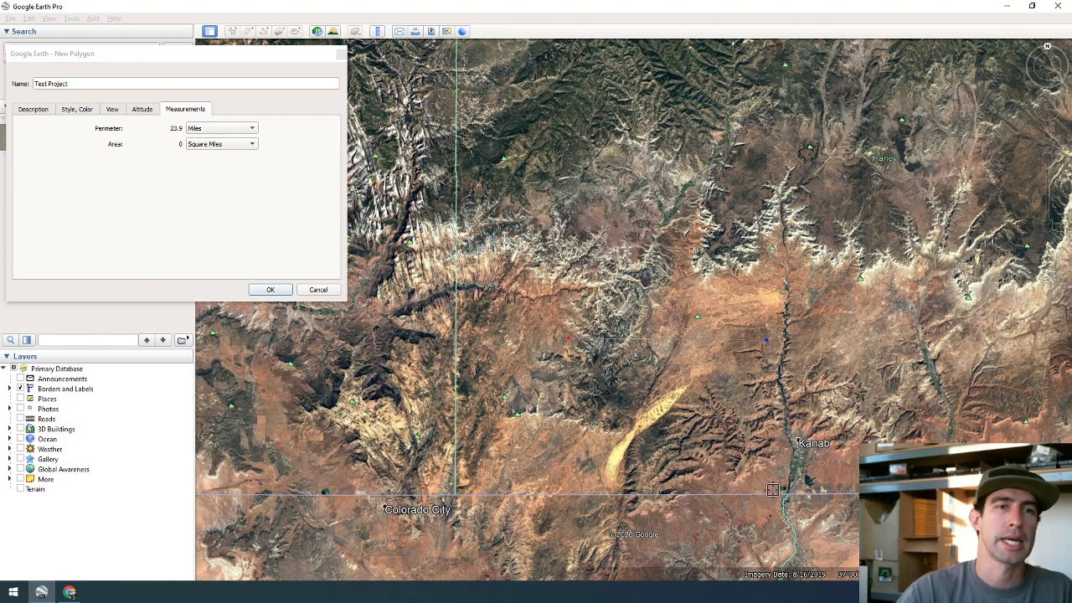
left_click(773, 490)
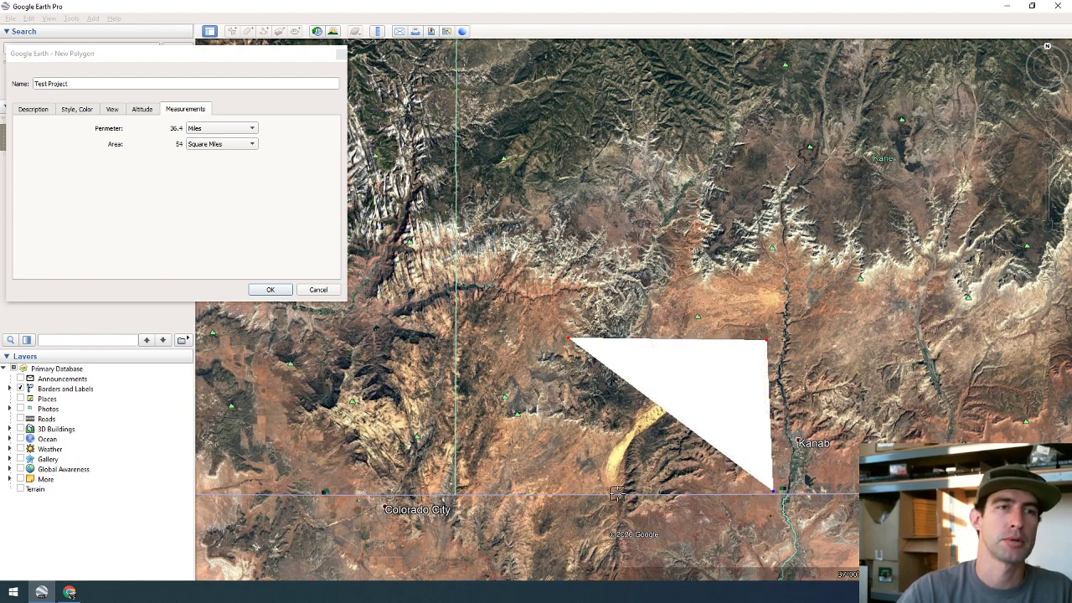
left_click(574, 491)
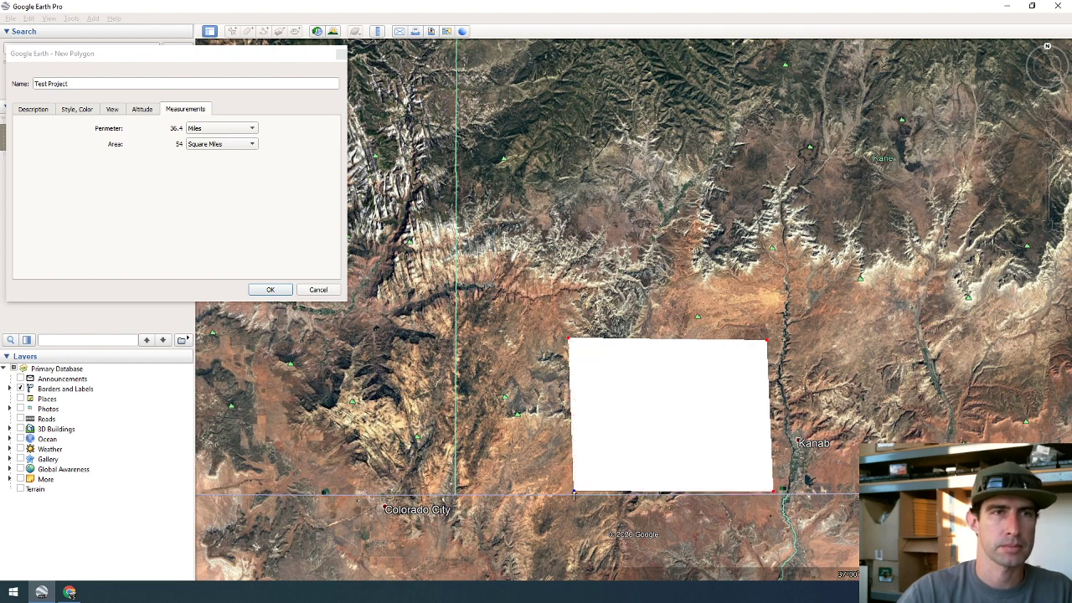
mouse_move(767, 341)
left_mouse_down()
mouse_move(827, 345)
mouse_move(774, 343)
left_mouse_up()
left_click_drag(570, 341, 574, 340)
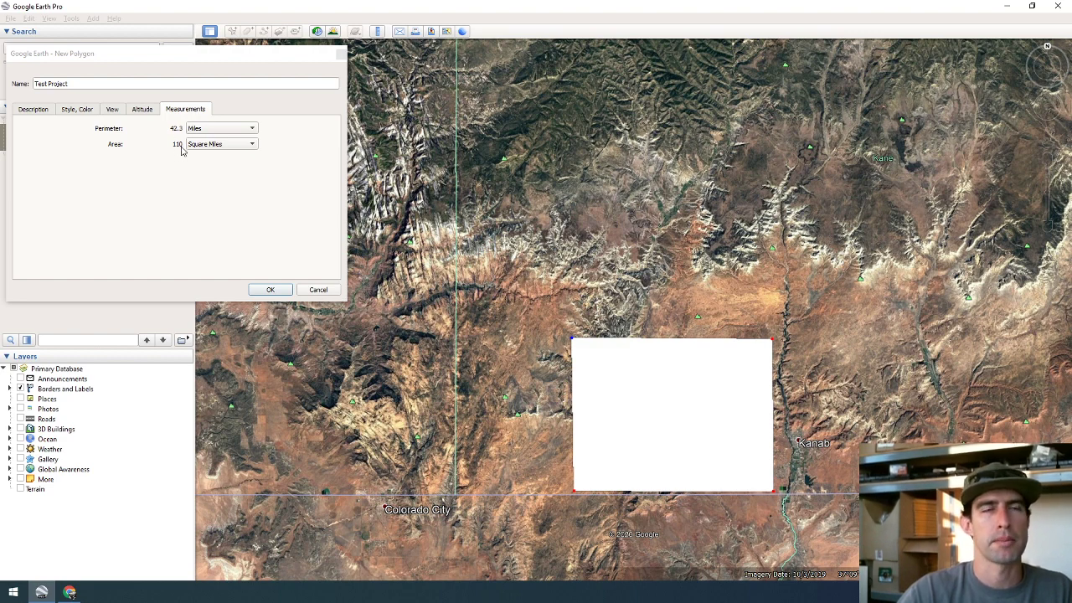
In Chrome, open the Custom Satellite Imagery order page and browse the Area Size options without choosing.
left_click(71, 592)
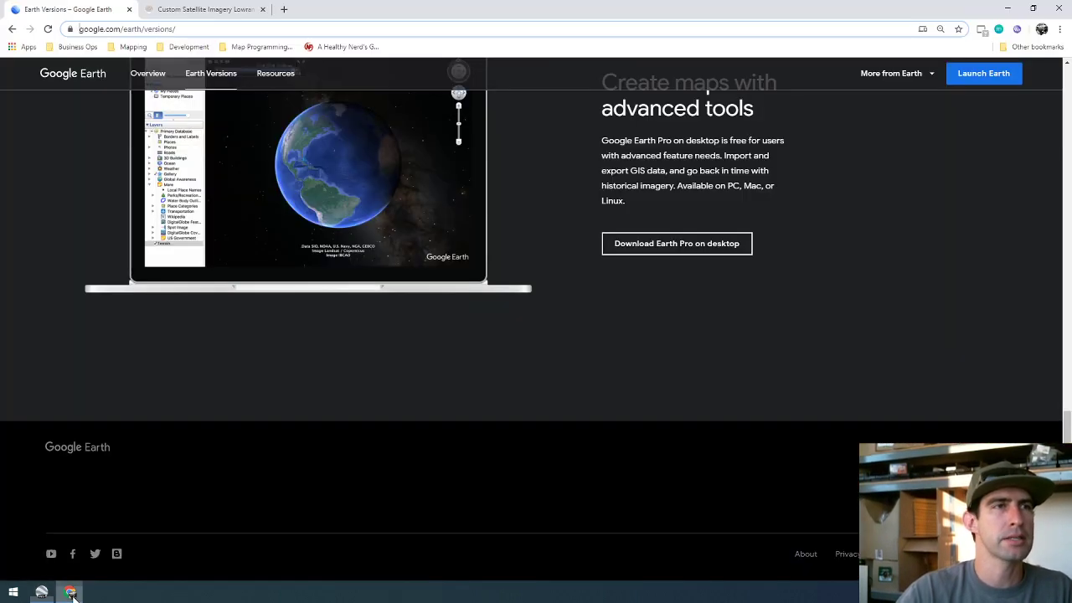
left_click(199, 10)
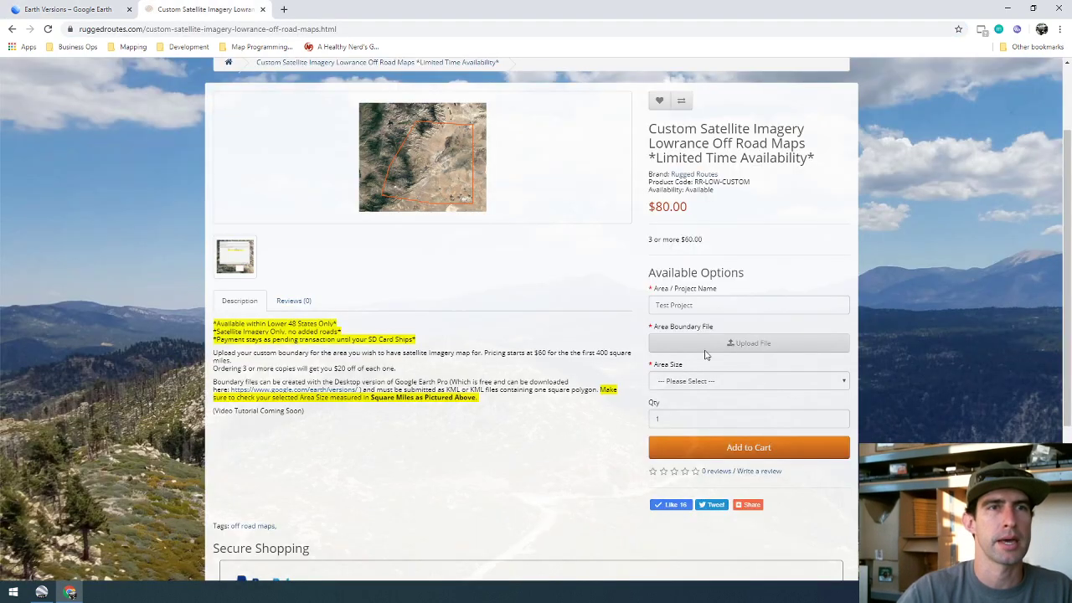
left_click(682, 386)
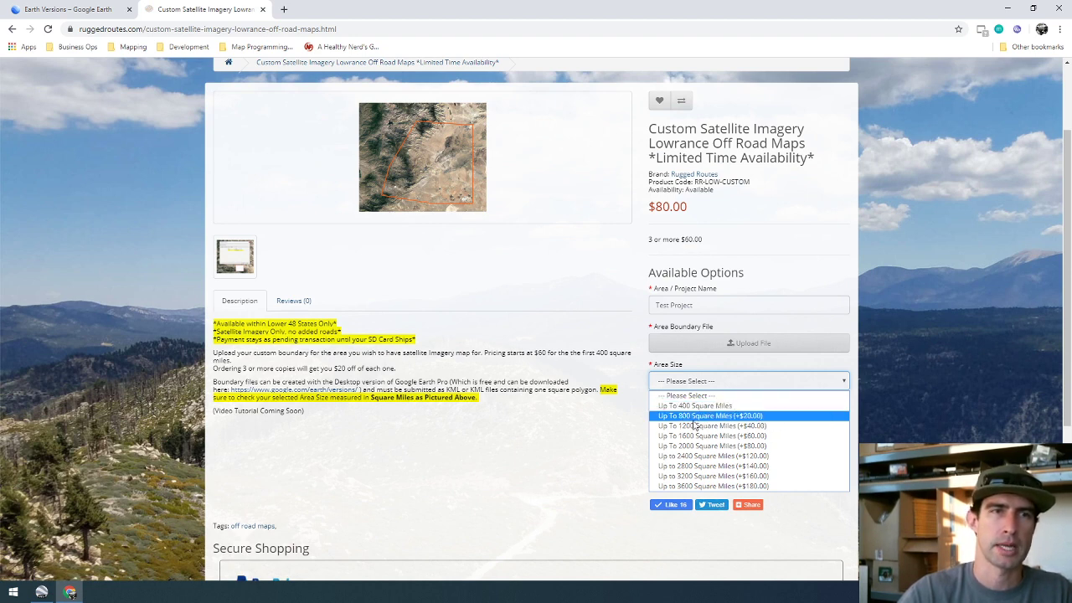
left_click(527, 494)
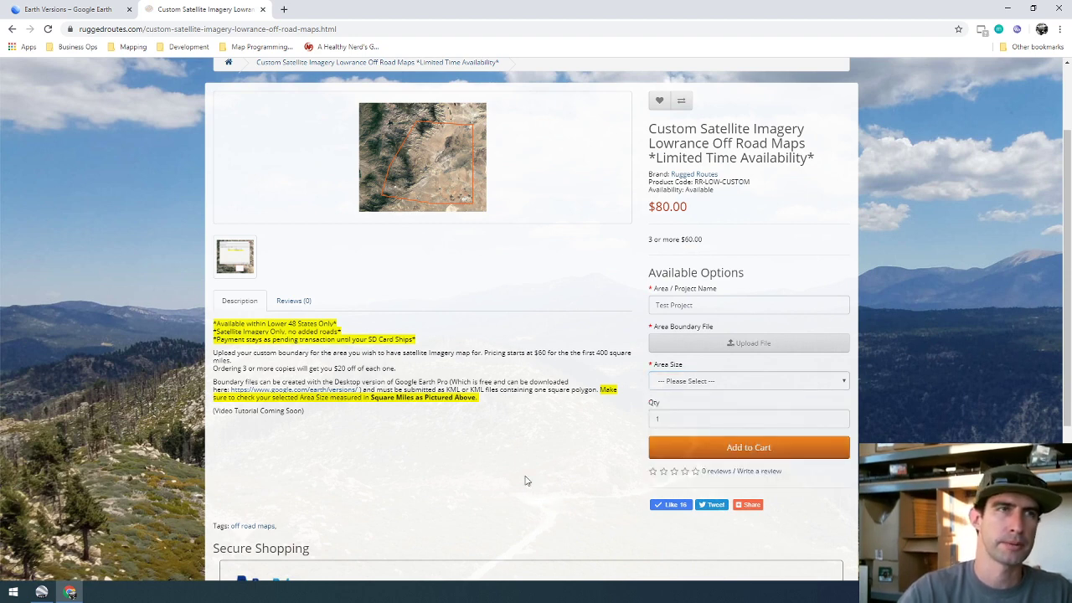
Stretch the Test Project rectangle's corners outward to about 597 square miles and 99-mile perimeter.
left_click(53, 596)
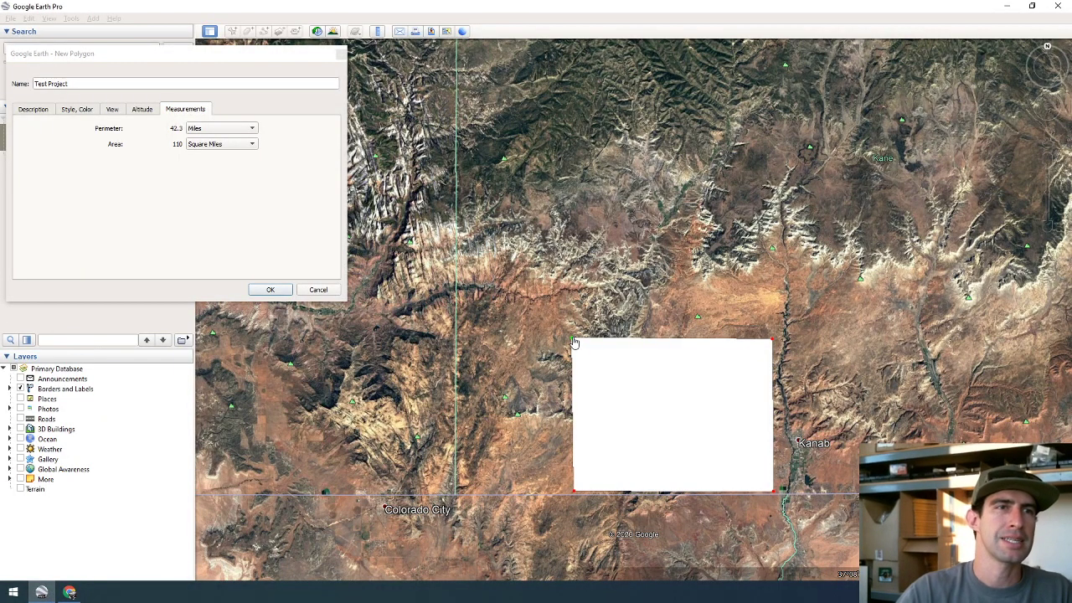
left_click_drag(573, 342, 574, 151)
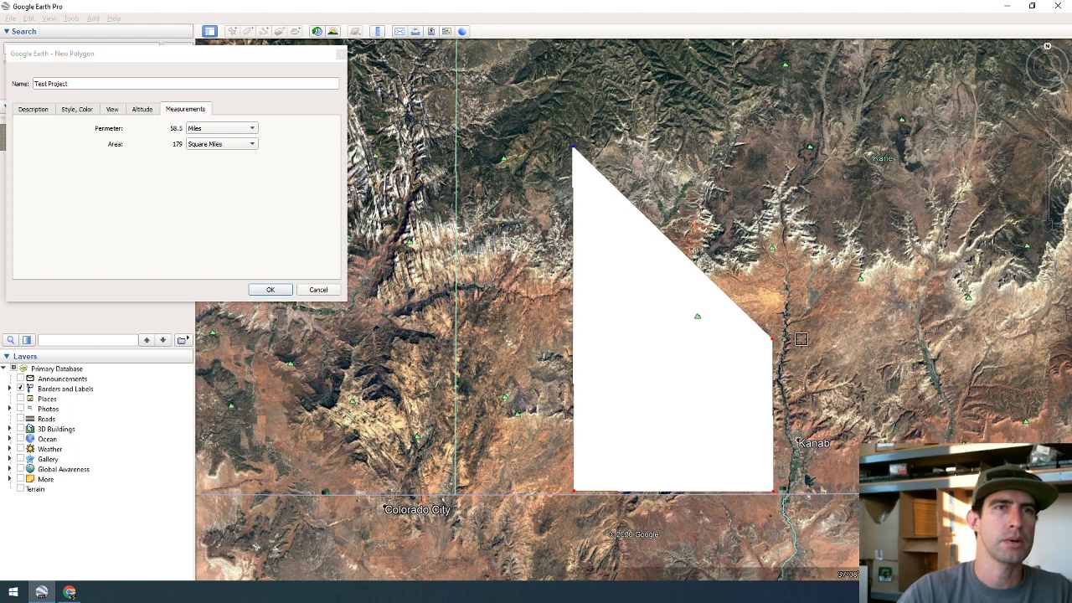
left_click_drag(773, 340, 1048, 149)
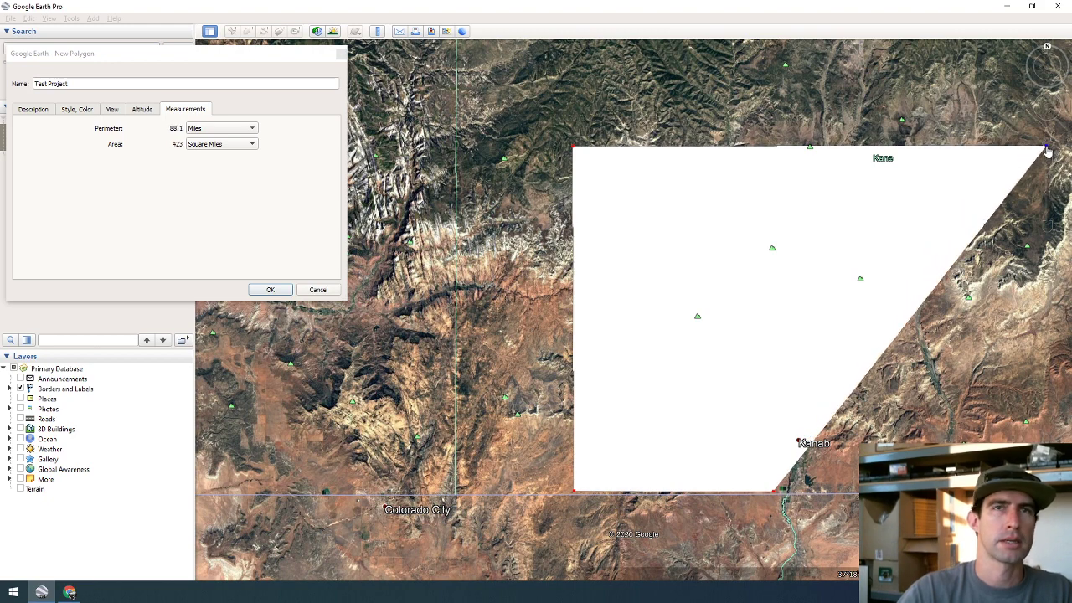
left_click_drag(775, 494, 1053, 493)
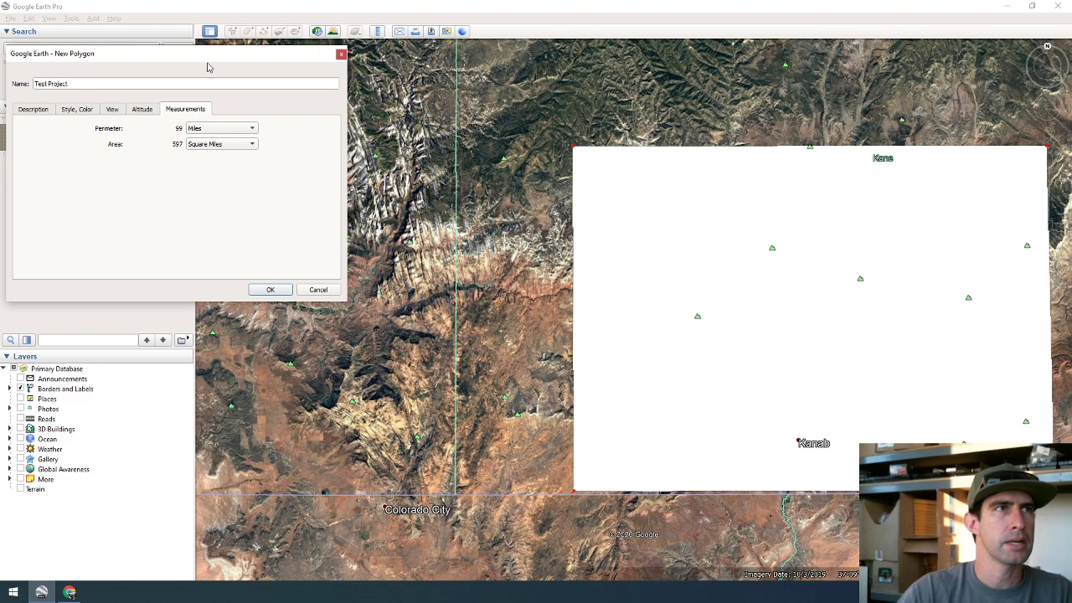
Confirm the Test Project polygon so it is added to Temporary Places.
left_click_drag(184, 59, 372, 127)
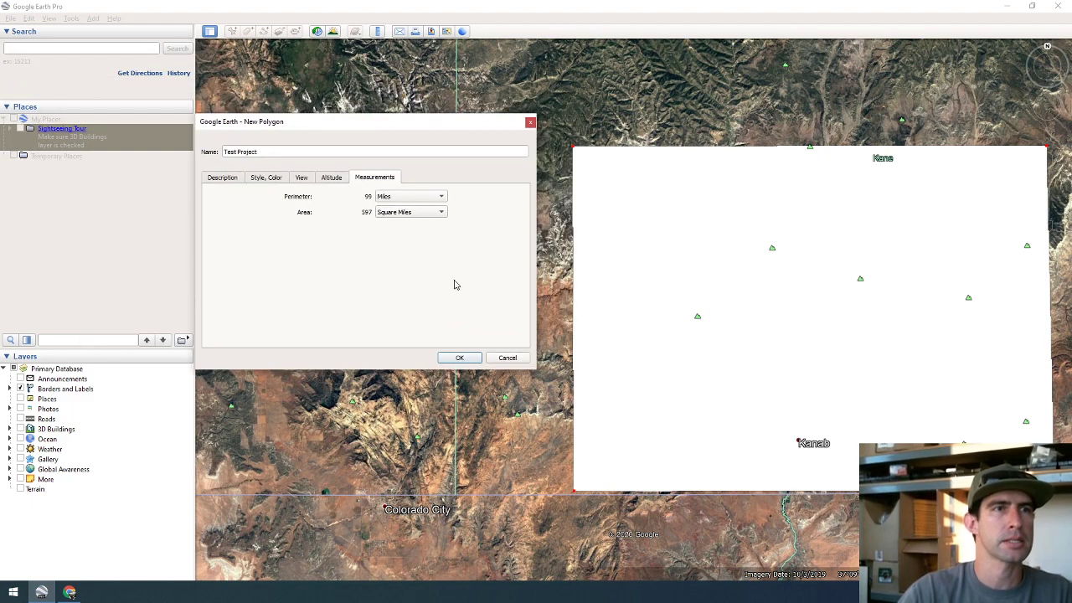
left_click(458, 358)
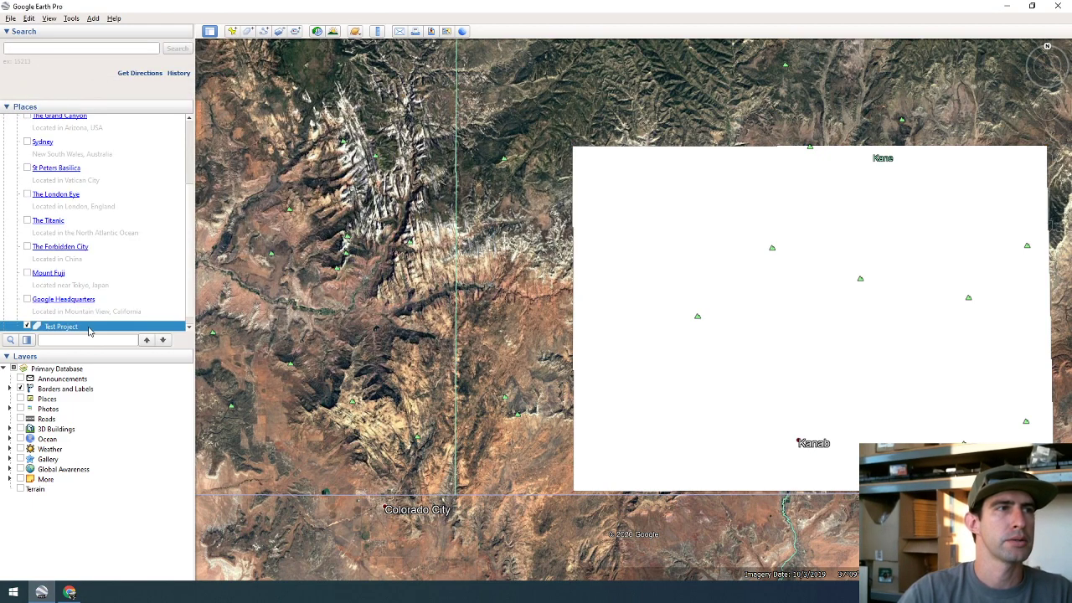
scroll(63, 327, "down", 1)
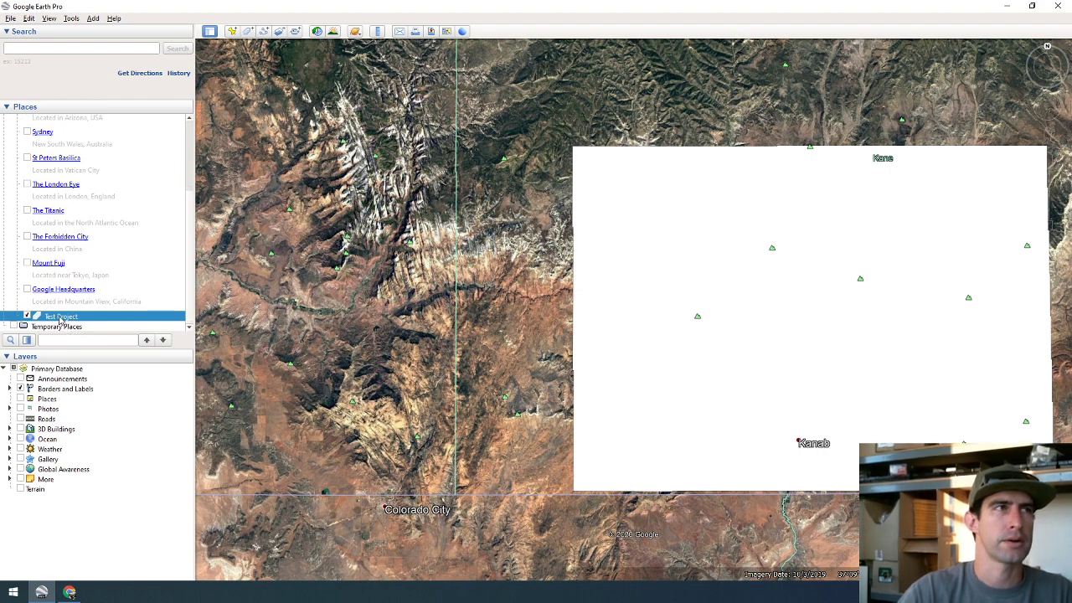
scroll(59, 320, "up", 5)
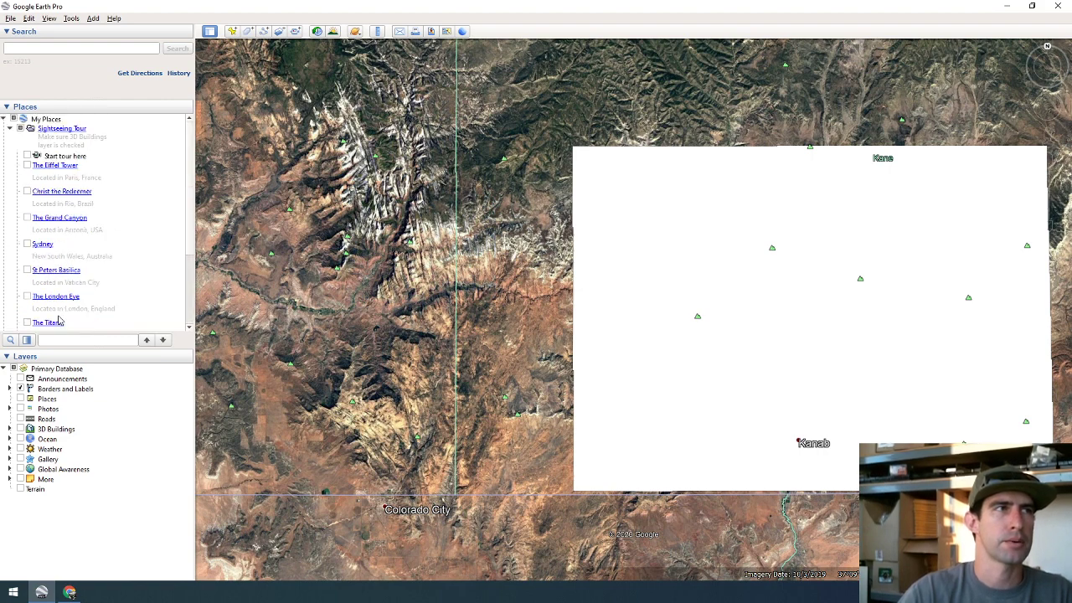
Collapse the Sightseeing Tour folder and bring up the Test Project place's context menu.
left_click(10, 129)
left_click(10, 129)
scroll(51, 188, "down", 5)
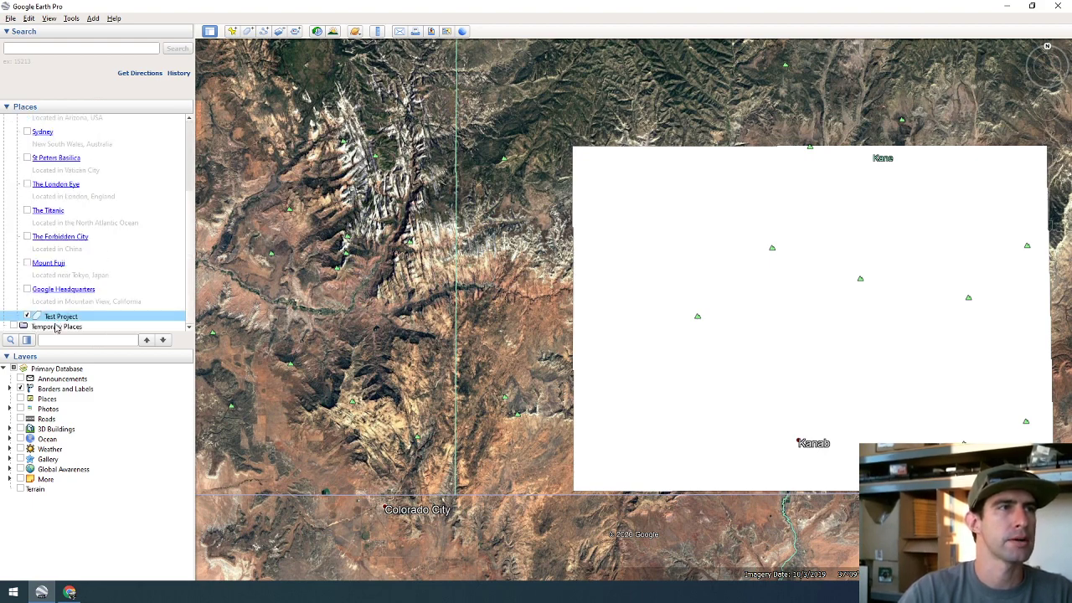
scroll(88, 310, "up", 5)
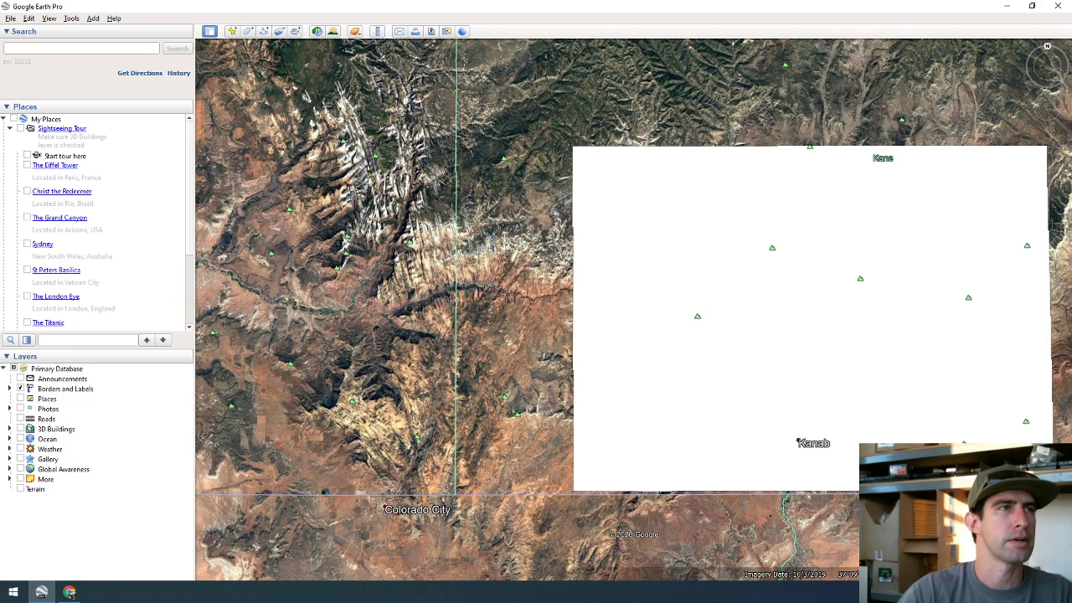
left_click(10, 129)
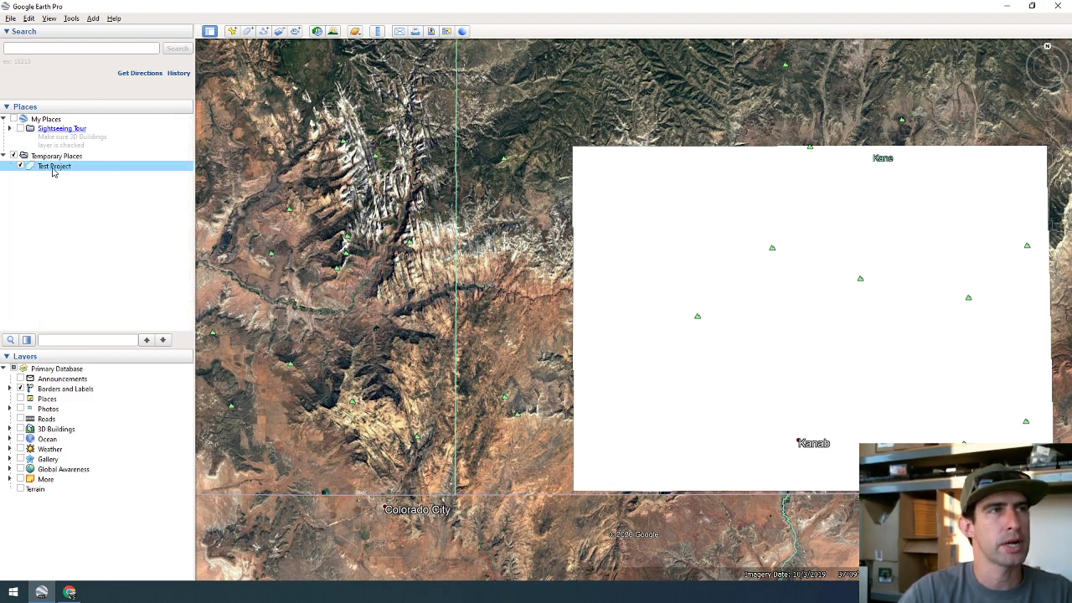
right_click(56, 170)
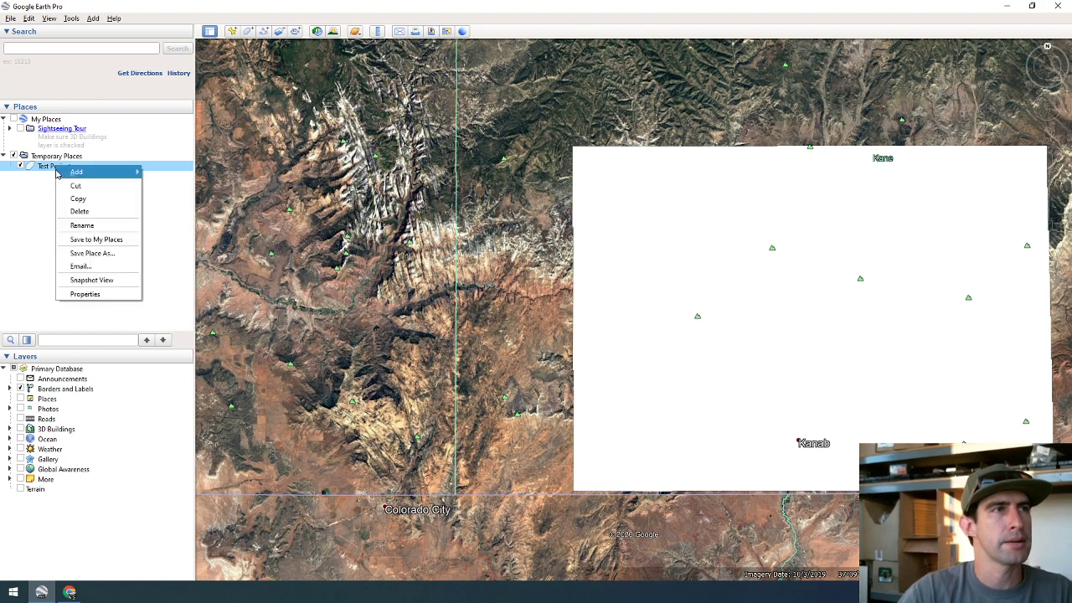
Save the place as Test Project.kmz in the Downloads\Video folder.
left_click(105, 254)
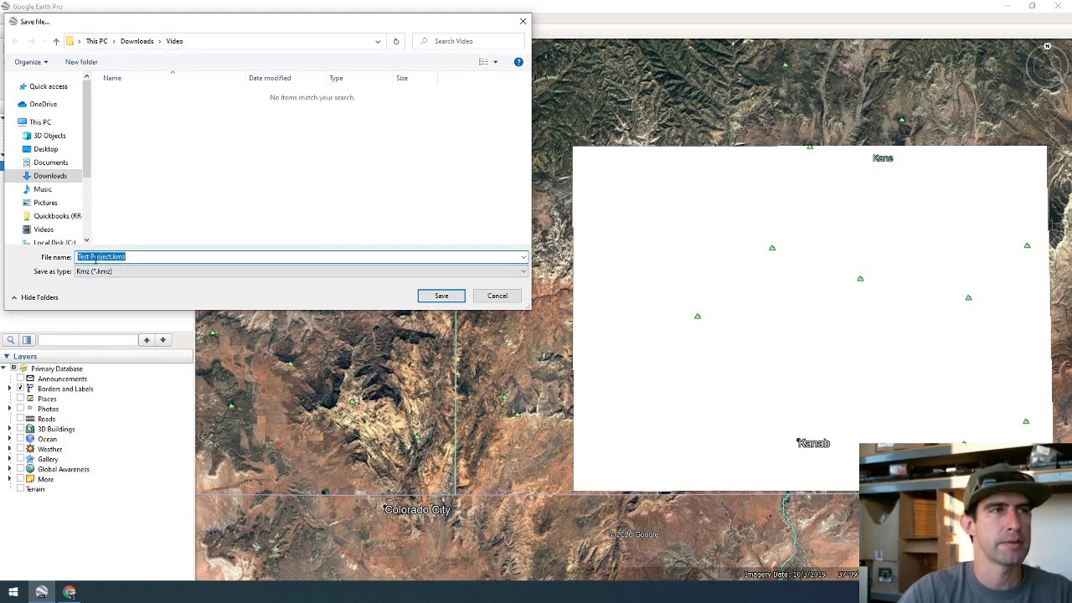
left_click(441, 298)
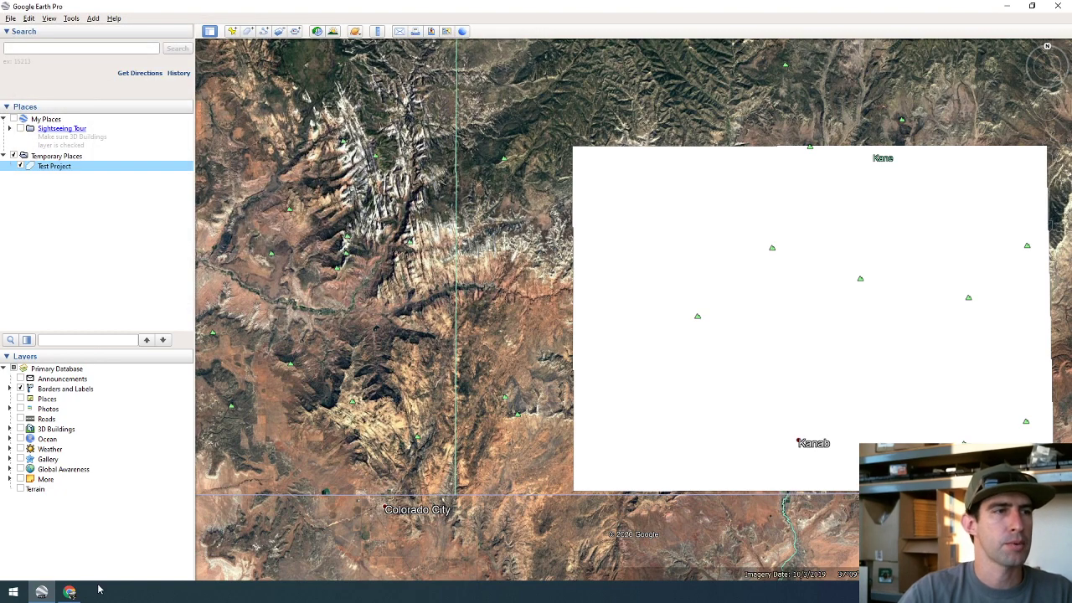
Upload Test Project.kmz as the order's area boundary file and dismiss the success alert.
left_click(70, 592)
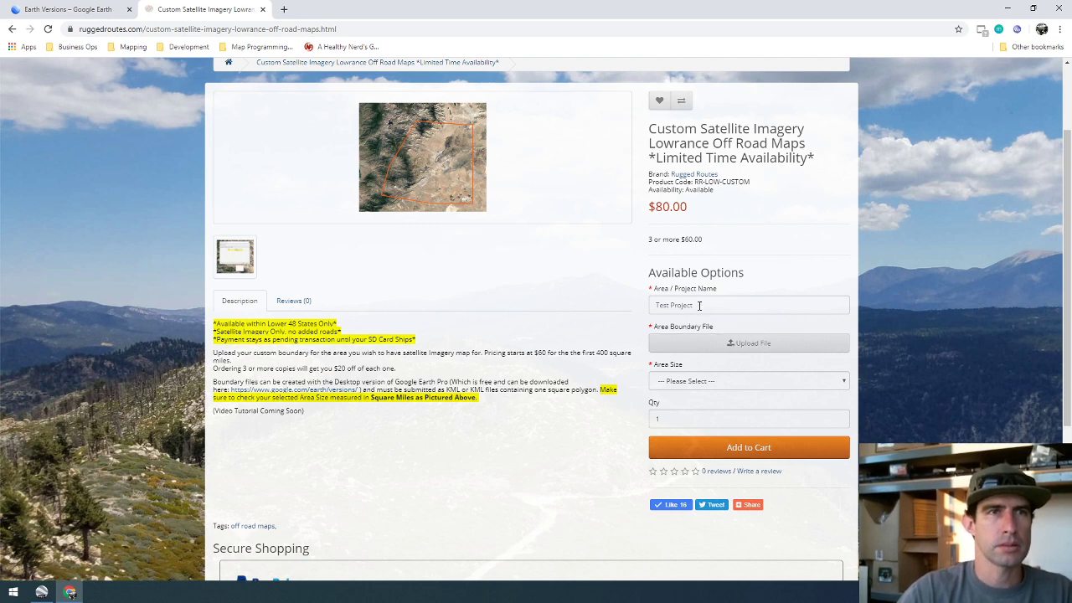
left_click(697, 343)
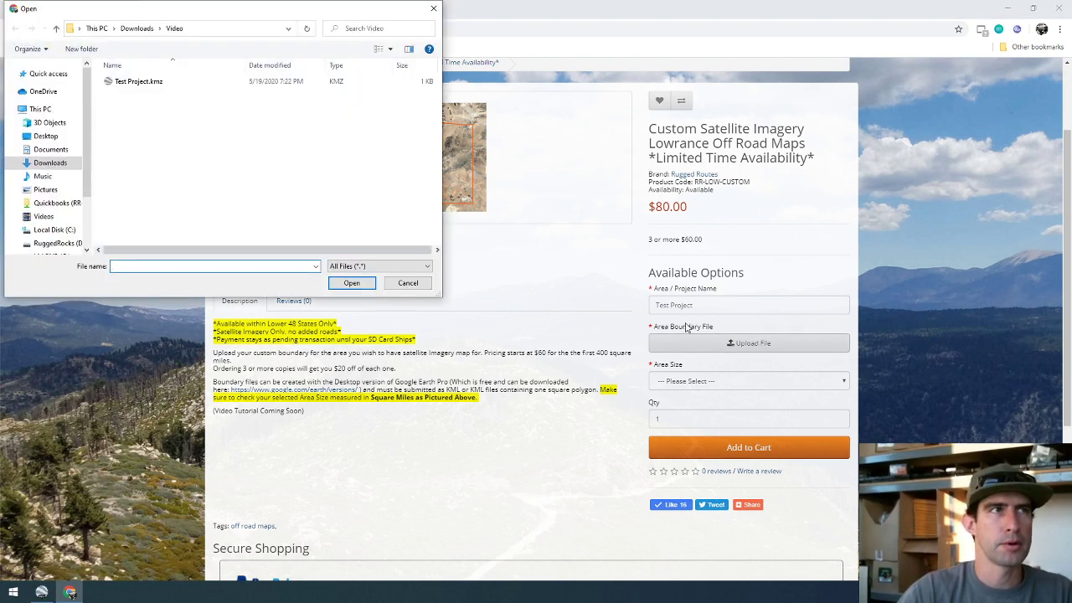
left_click(138, 84)
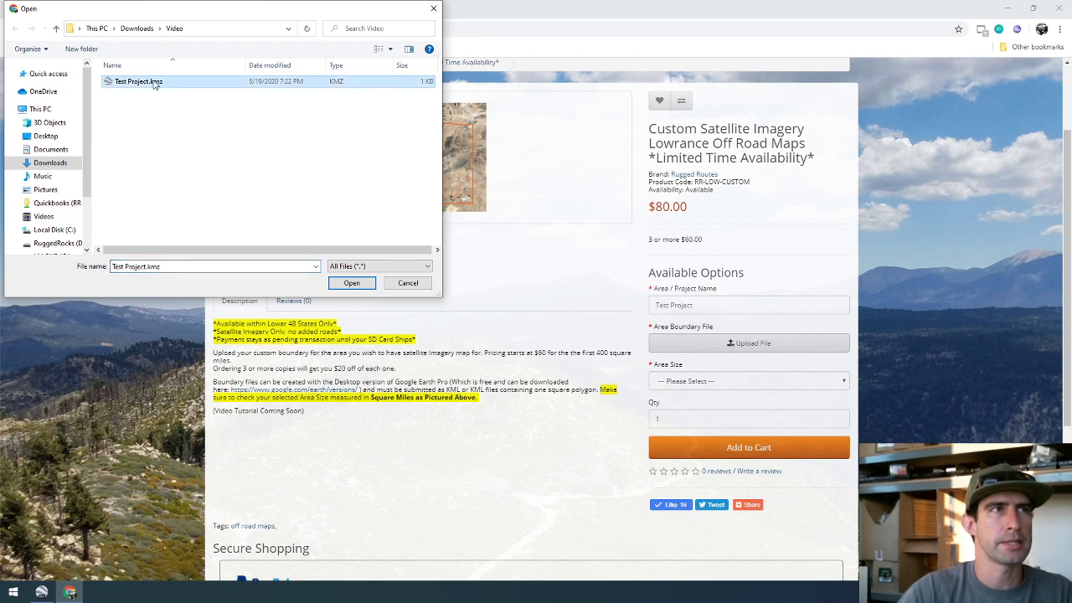
left_click(348, 283)
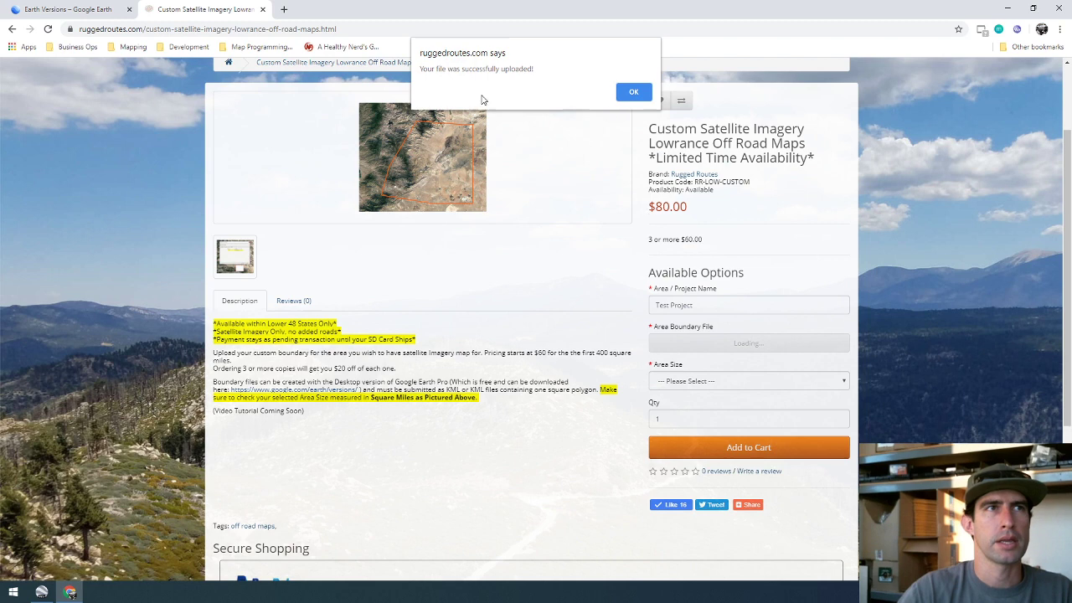
left_click_drag(422, 69, 569, 69)
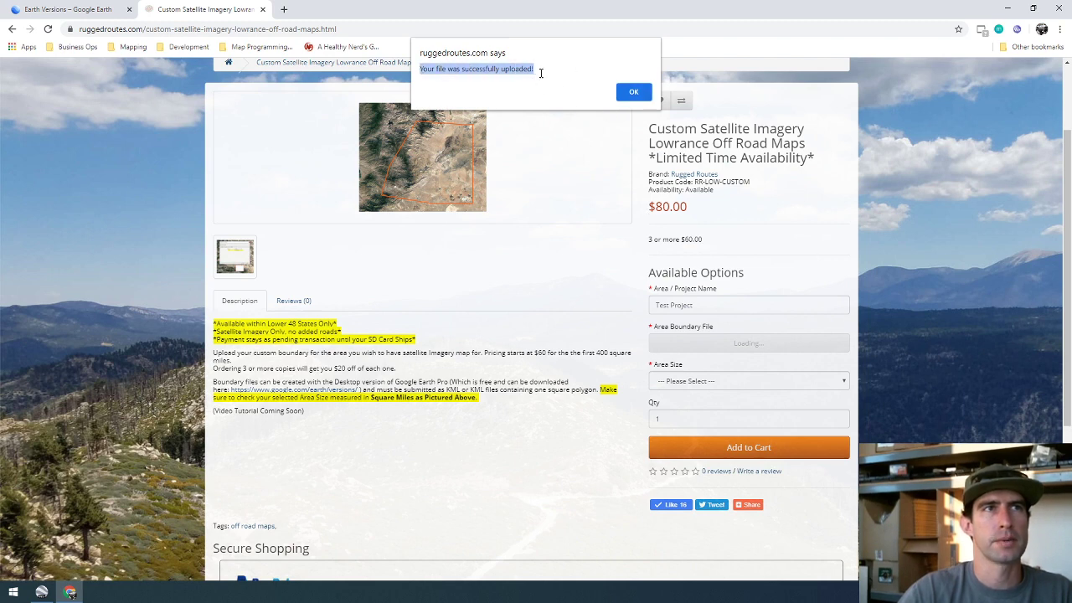
left_click(634, 93)
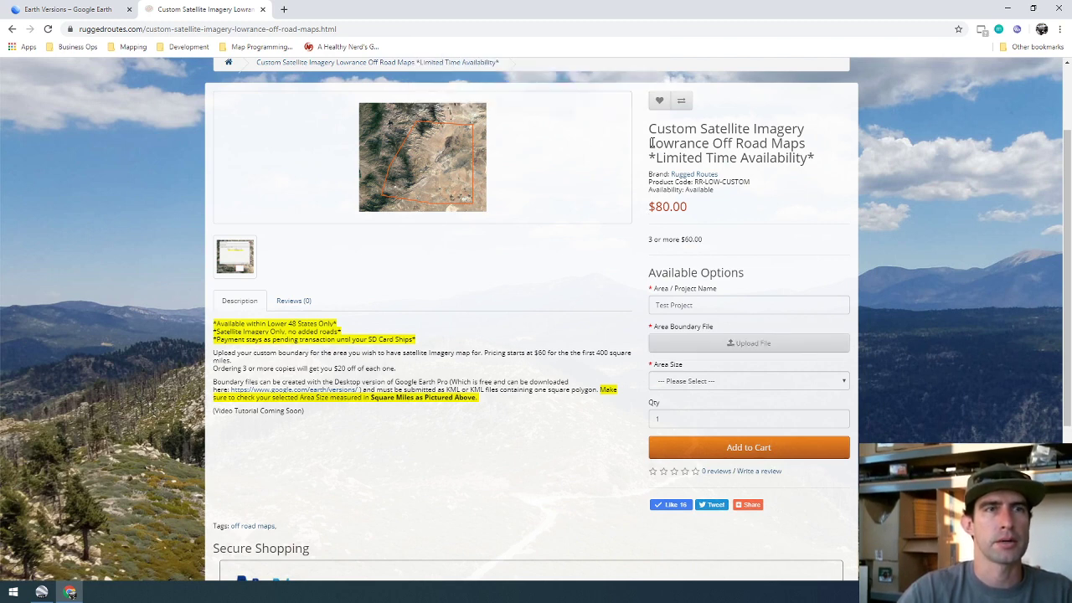
left_click(682, 382)
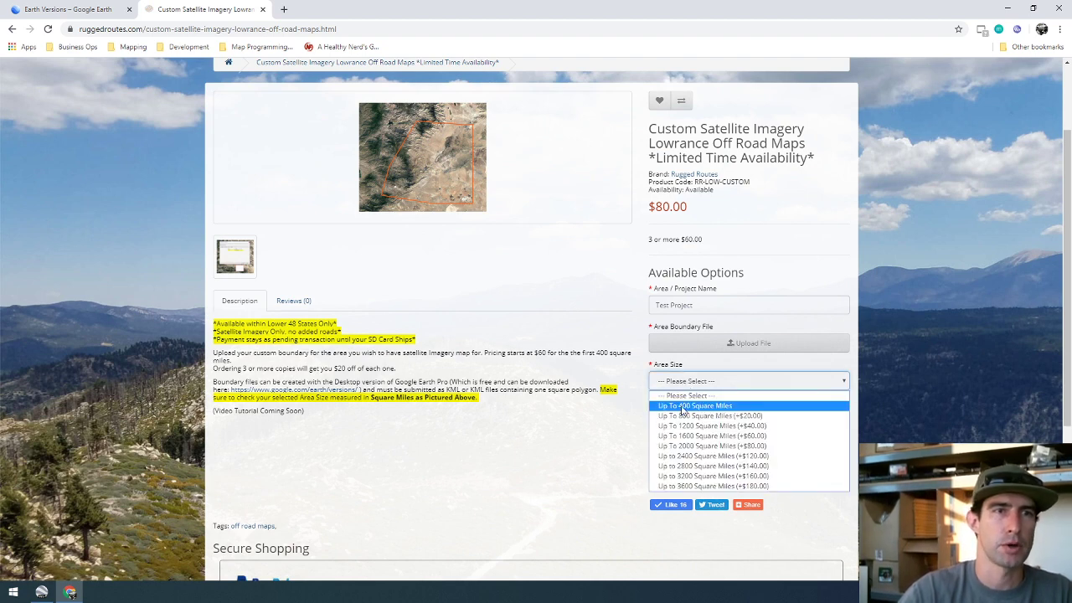
Choose Up To 800 Square Miles (+$20.00) as the area size and review the 3-or-more $60.00 price note.
left_click(745, 417)
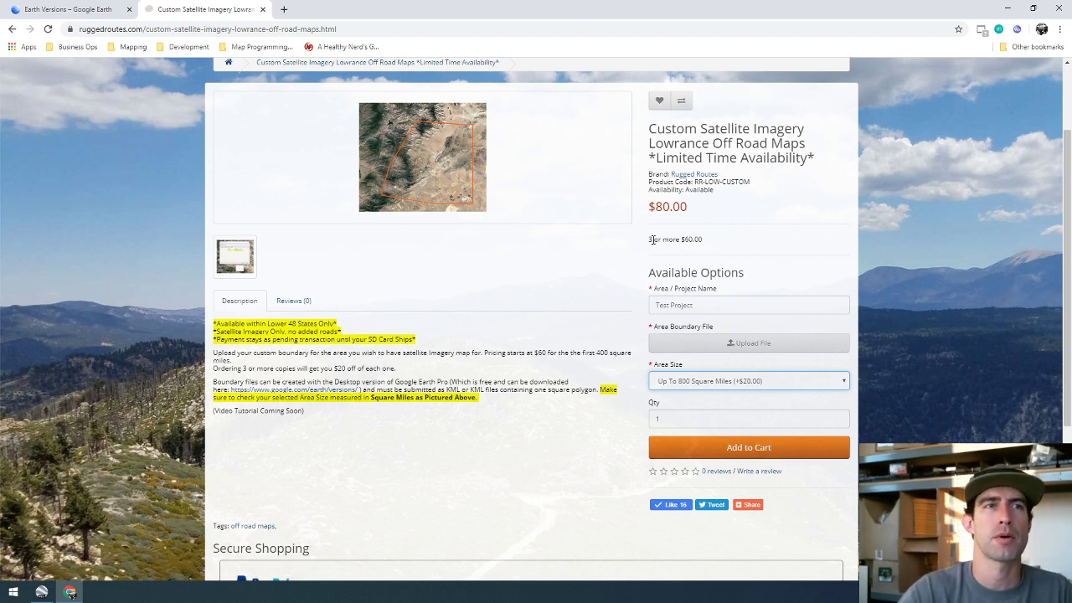
left_click_drag(648, 243, 723, 244)
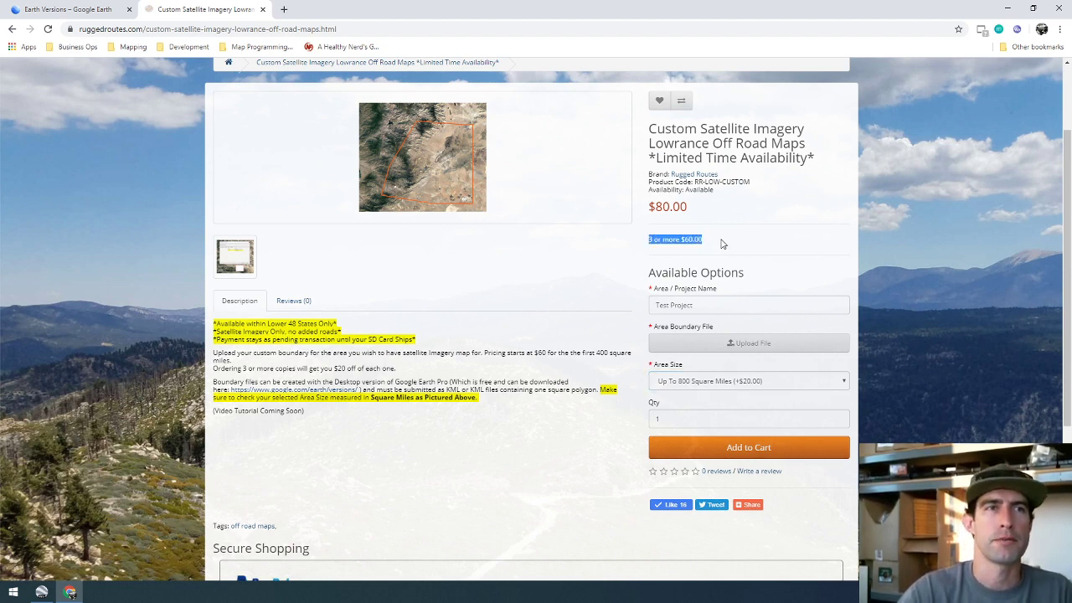
left_click(701, 240)
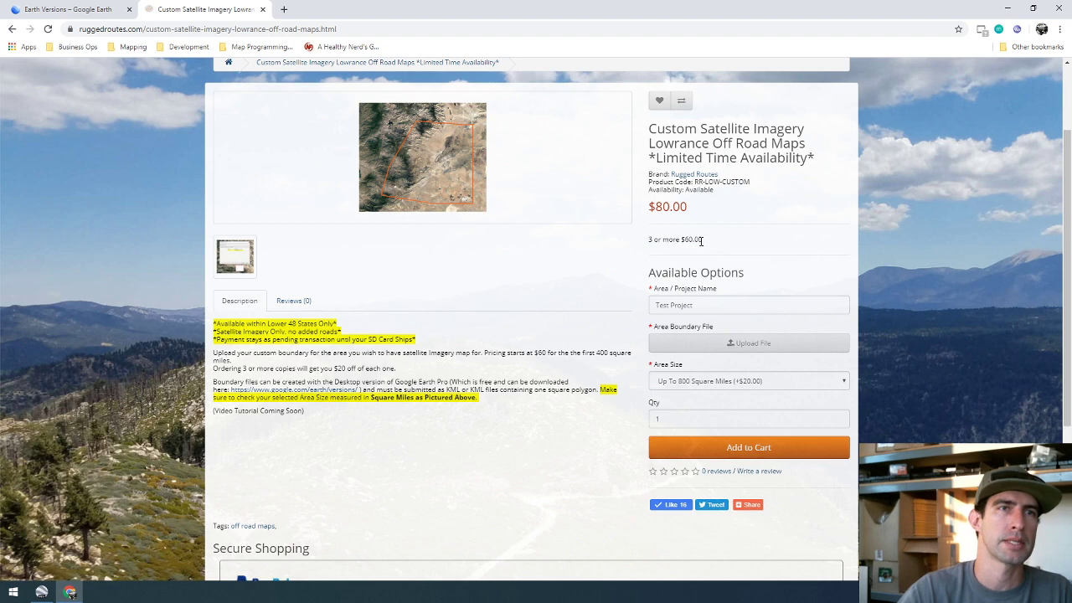
left_click_drag(702, 241, 648, 241)
left_click(704, 243)
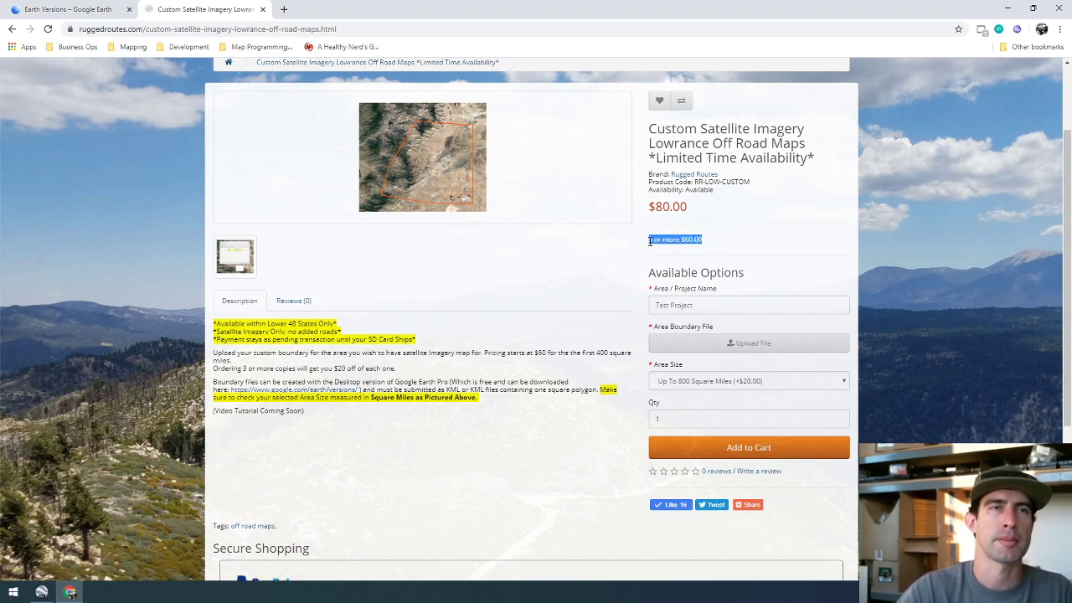
left_click(618, 278)
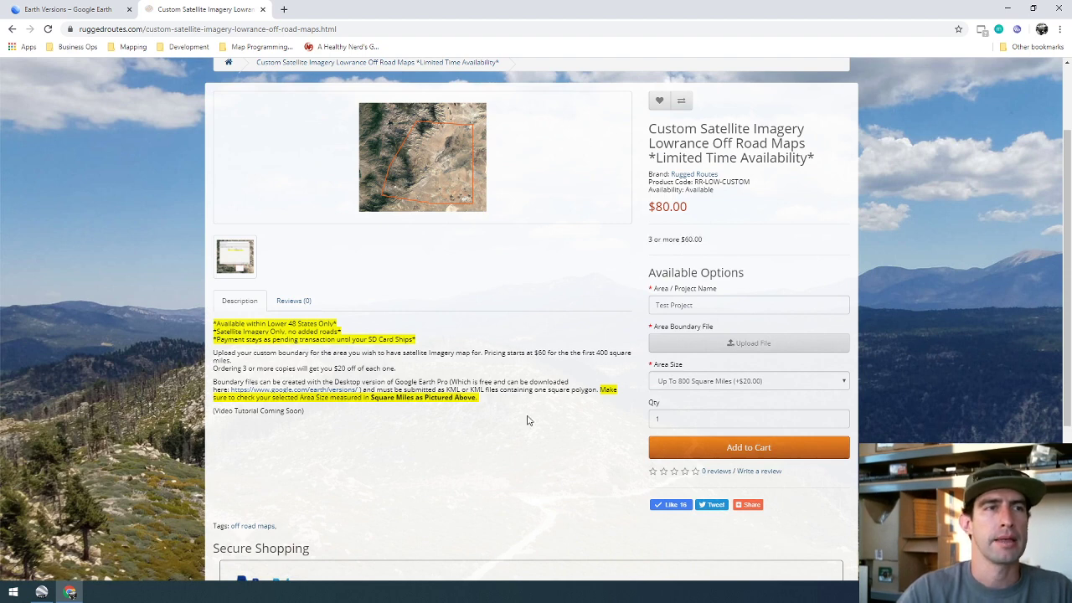